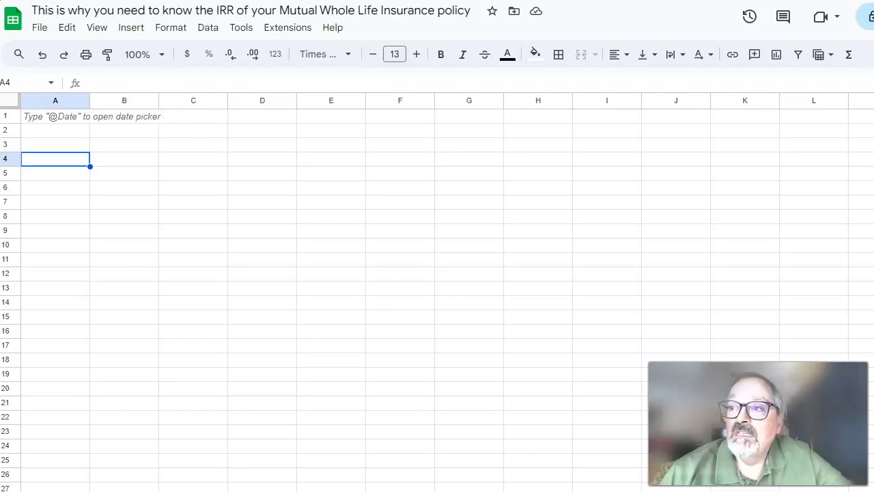
Paste the illustration figures at A4 and split them into columns using Space as separator.
click(59, 159)
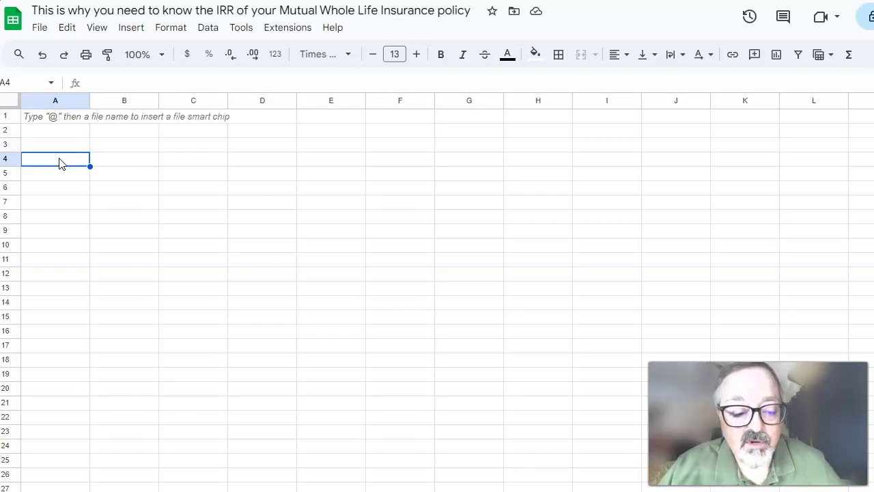
key(ctrl+v)
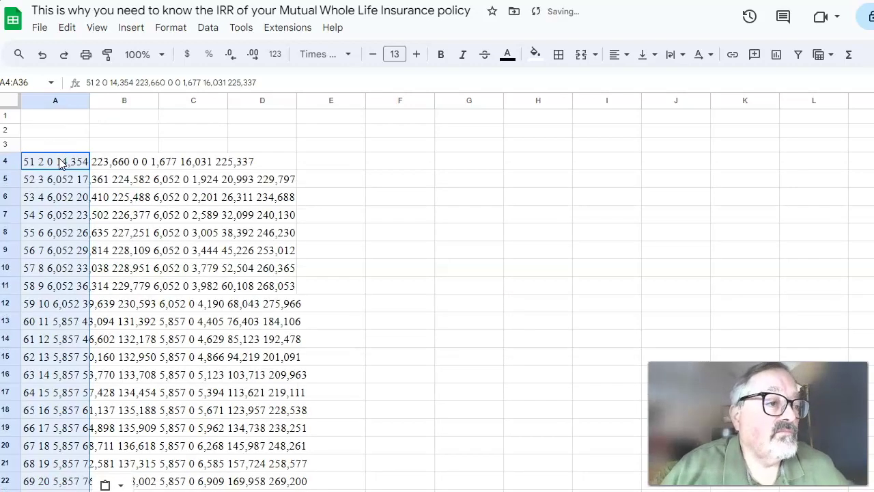
click(108, 484)
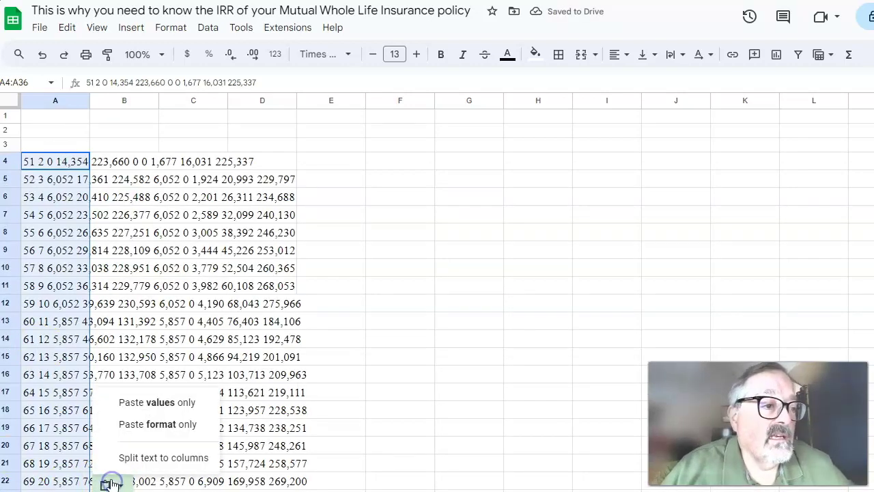
click(136, 458)
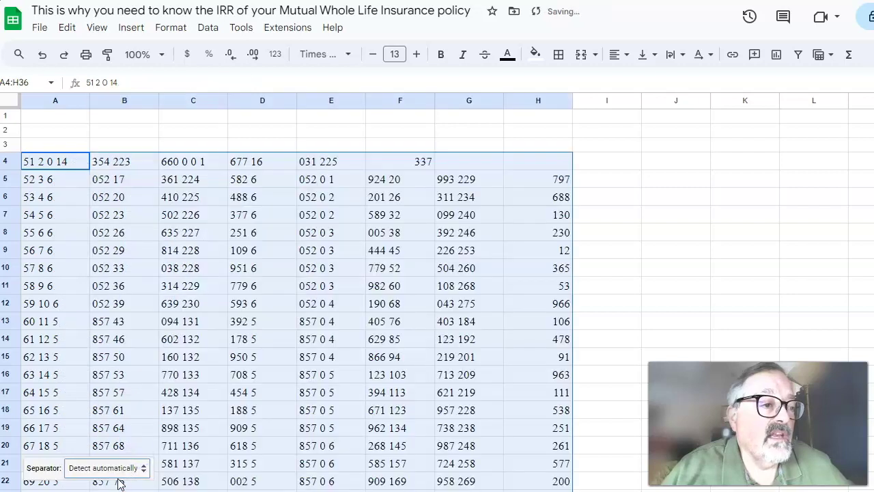
click(108, 469)
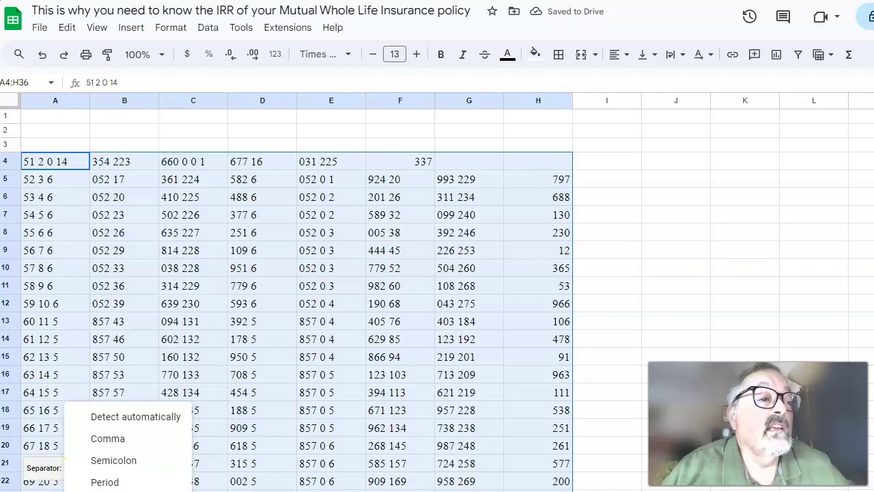
click(102, 491)
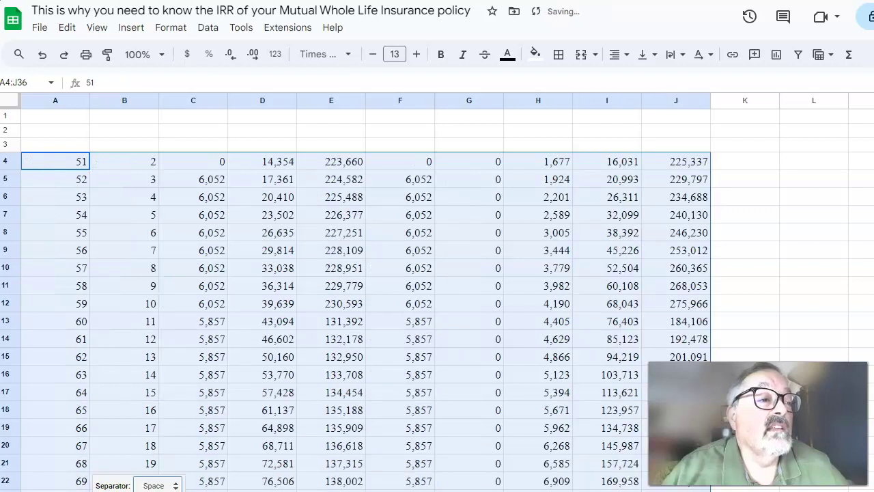
click(158, 476)
key(Escape)
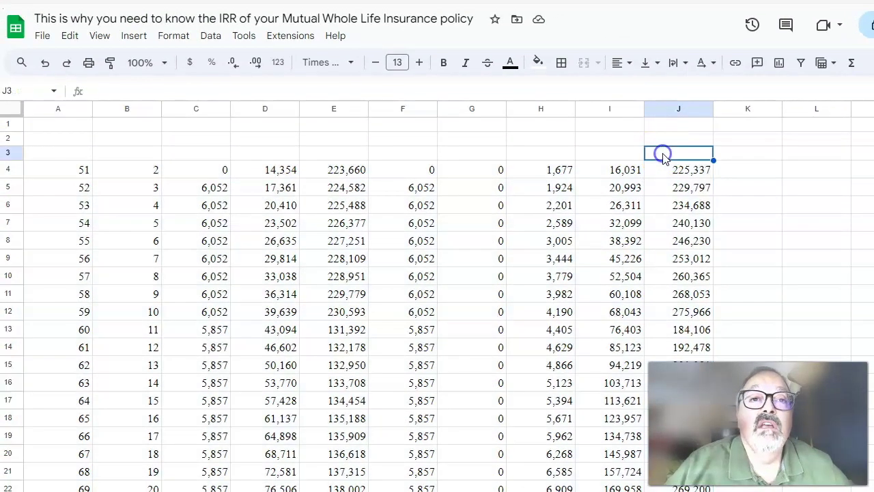
click(664, 155)
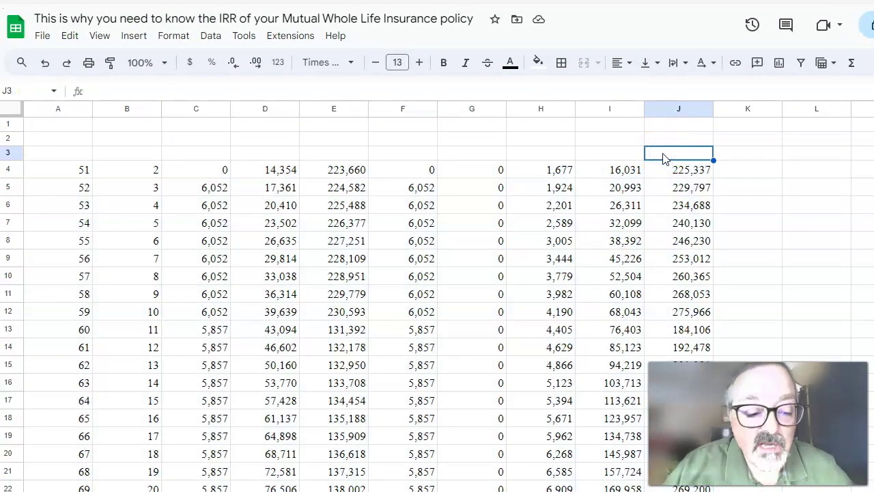
Type headers 'Death Benfit' in J3, 'Cash' in I3 and 'Dividends' in H3.
text(Death Benfit)
key(Left)
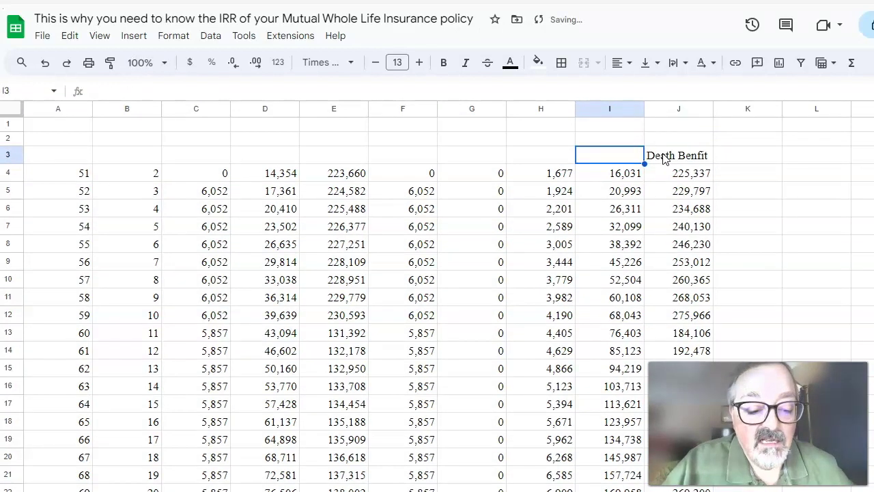
text(Cash)
key(Left)
key(Left)
key(Left)
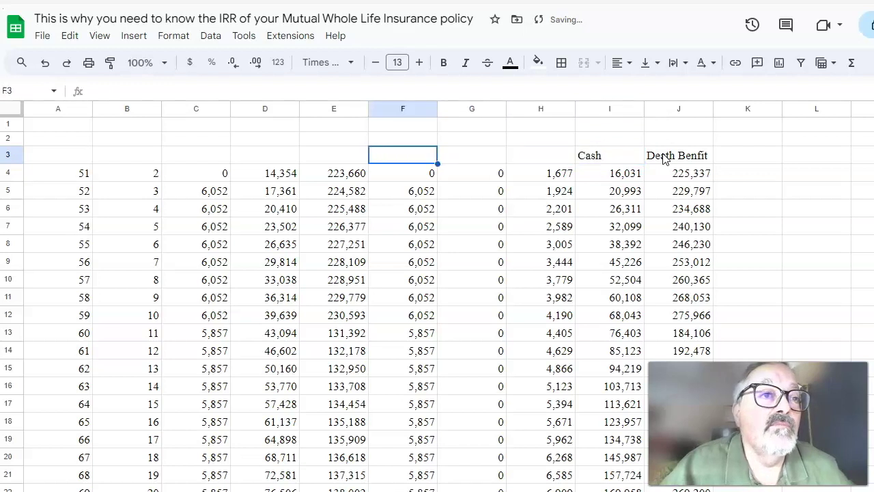
key(Right)
key(Right)
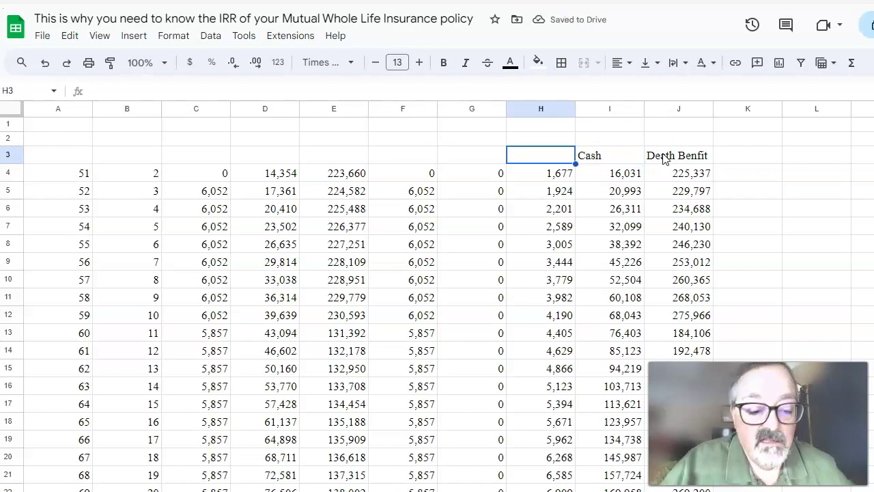
text(Dividends)
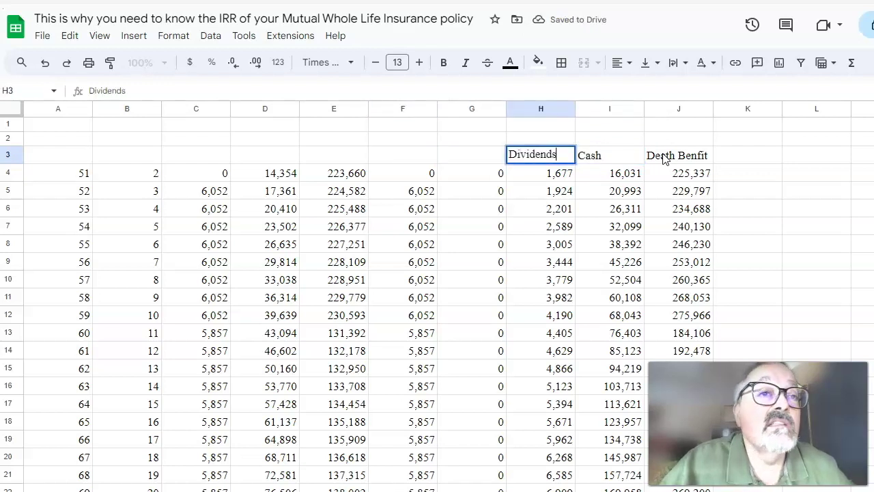
key(Left)
key(Left)
key(Left)
key(Left)
key(Left)
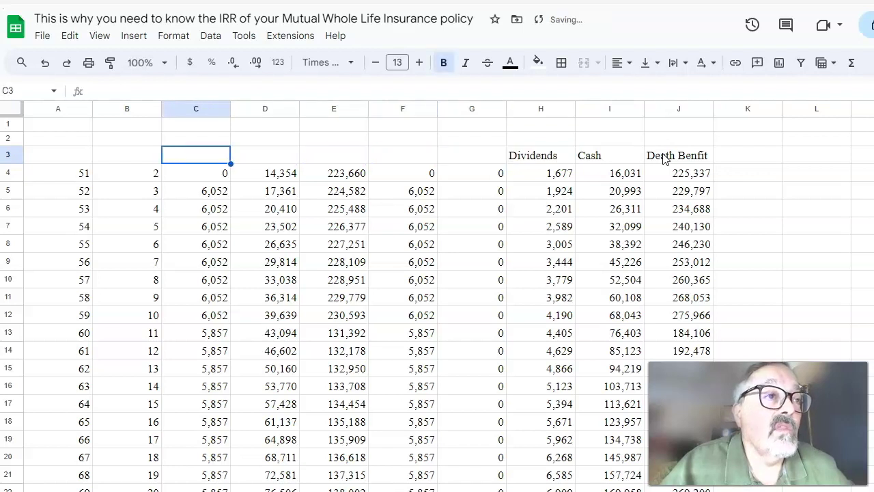
key(Up)
key(Up)
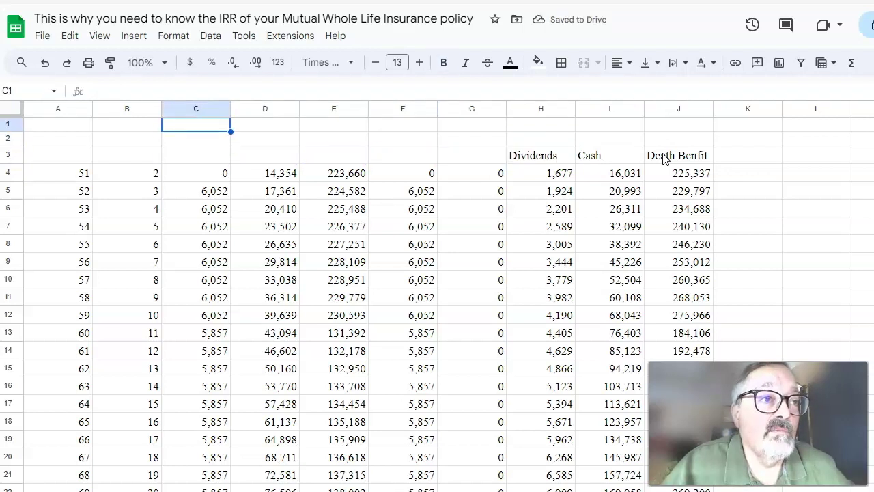
key(Down)
key(Down)
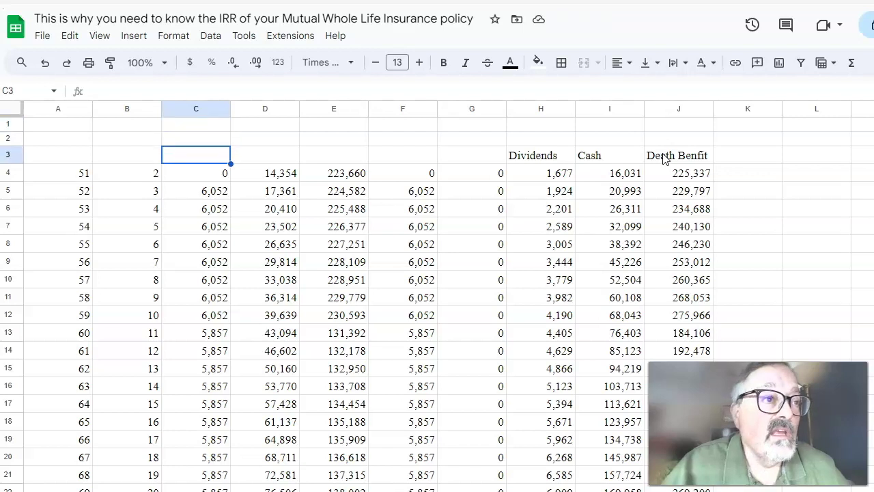
key(Down)
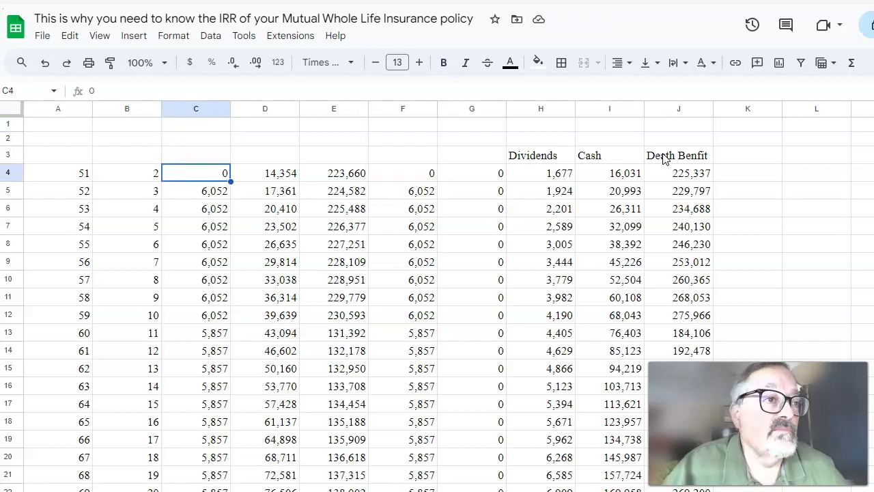
key(Right)
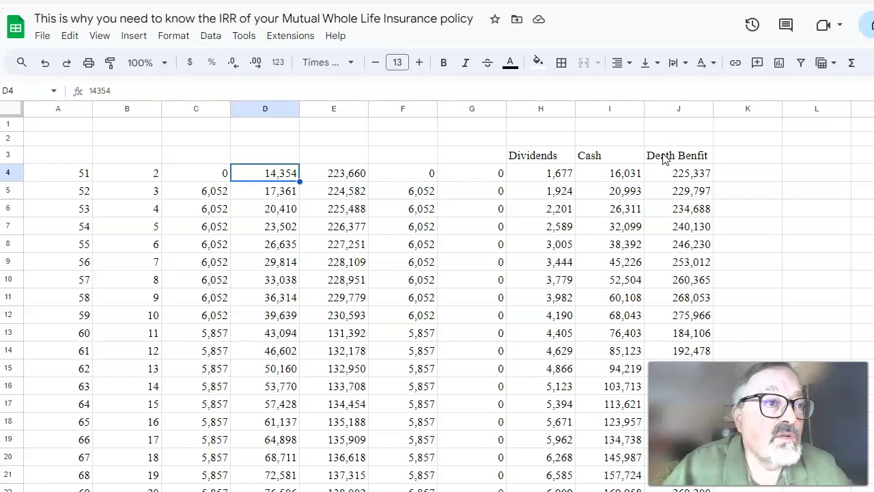
key(Up)
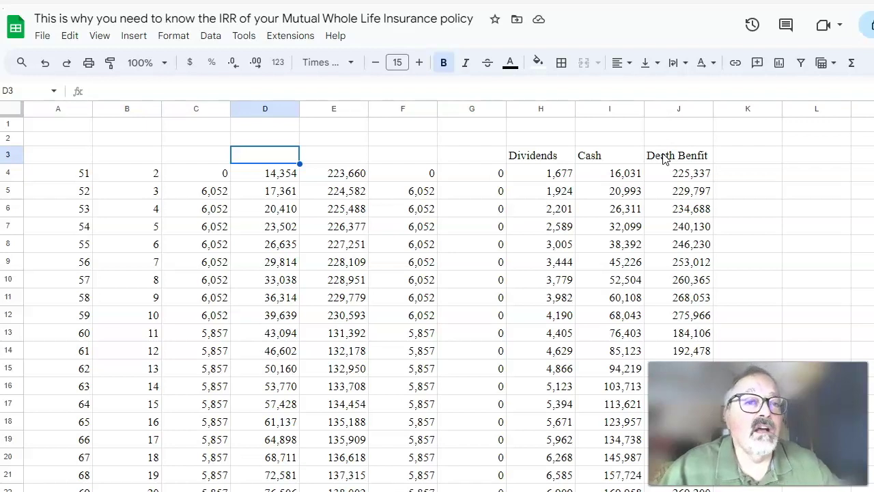
Enter 1 in cell B3 above the year numbers.
click(269, 140)
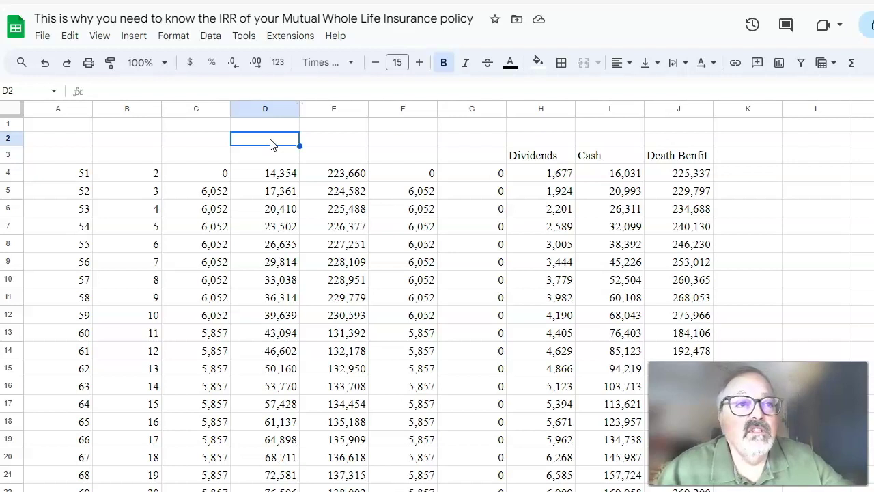
key(Down)
click(271, 142)
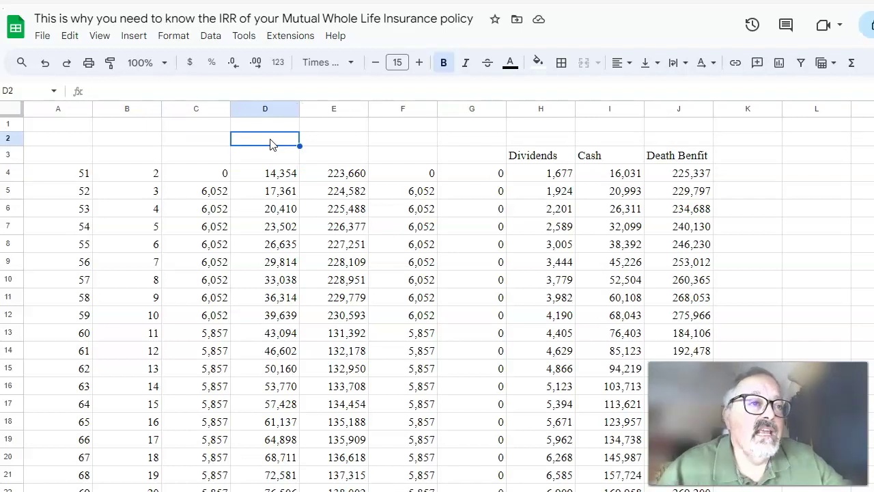
key(Down)
key(Down)
key(Down)
key(Up)
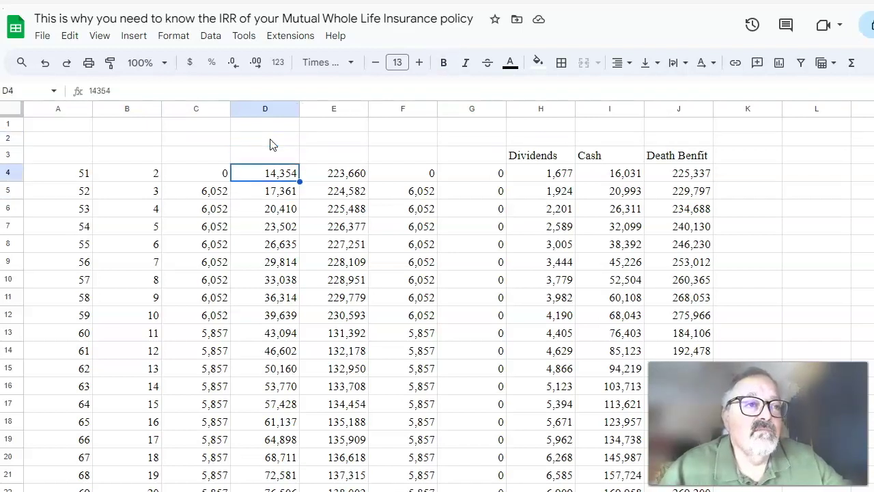
click(131, 159)
text(1)
key(Tab)
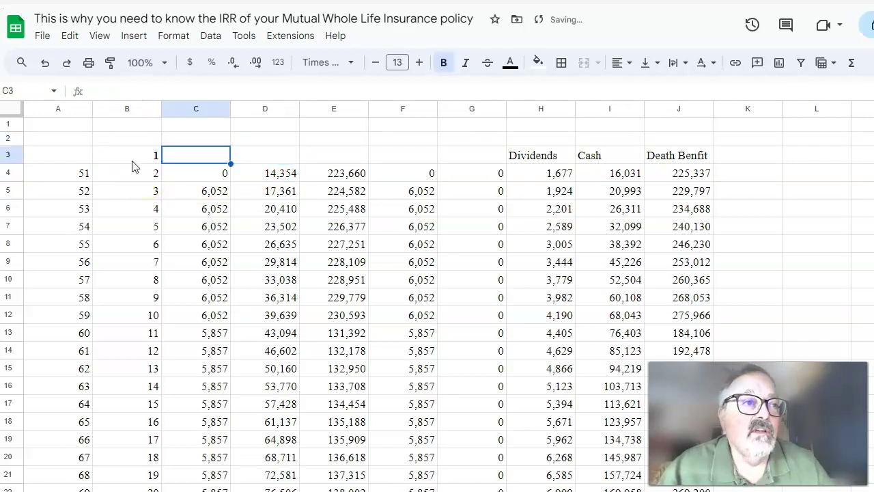
Enter the starting cash flows -13,052 in D3 and -9,884 in D4.
key(Down)
key(Down)
key(Left)
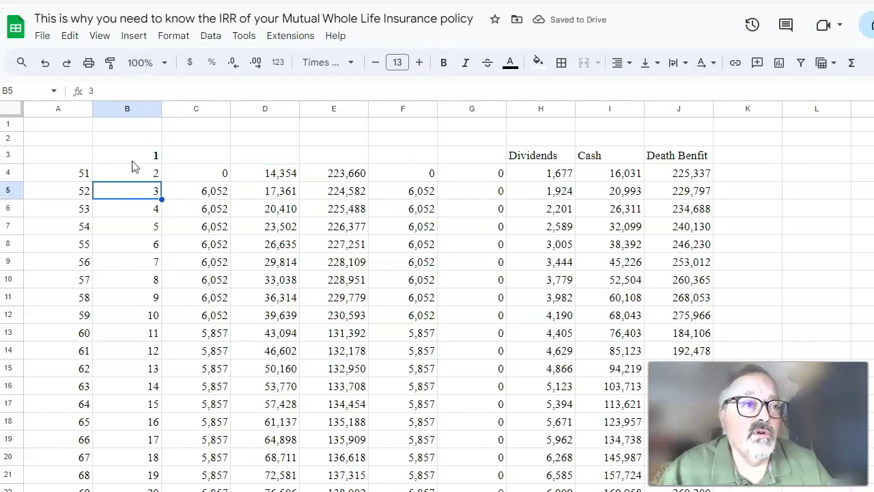
key(Right)
key(Right)
key(Up)
key(Up)
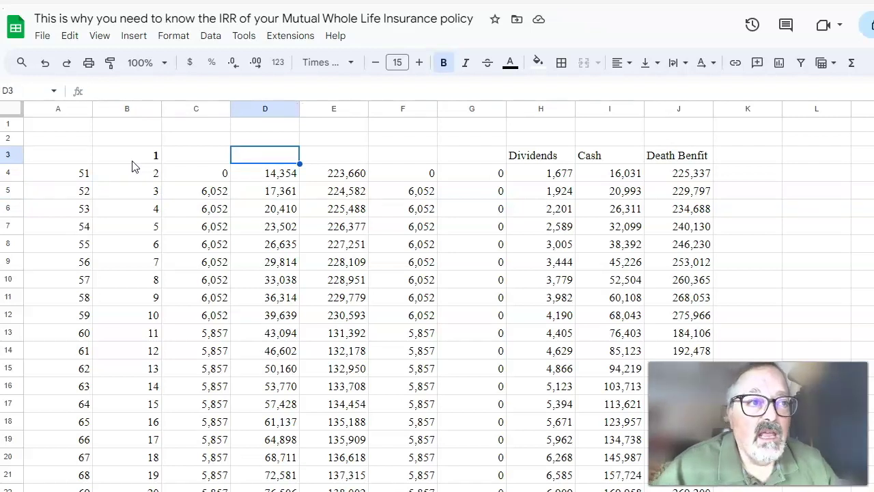
text(-13)
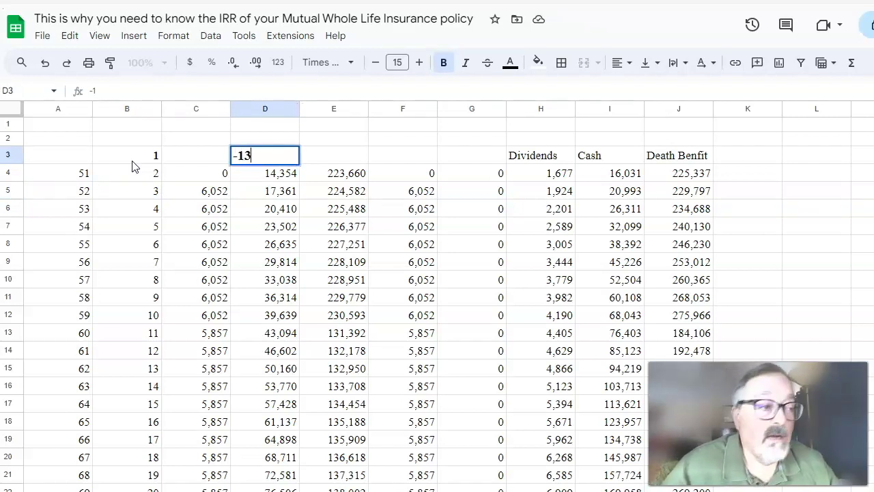
text(,052)
key(Return)
text(-)
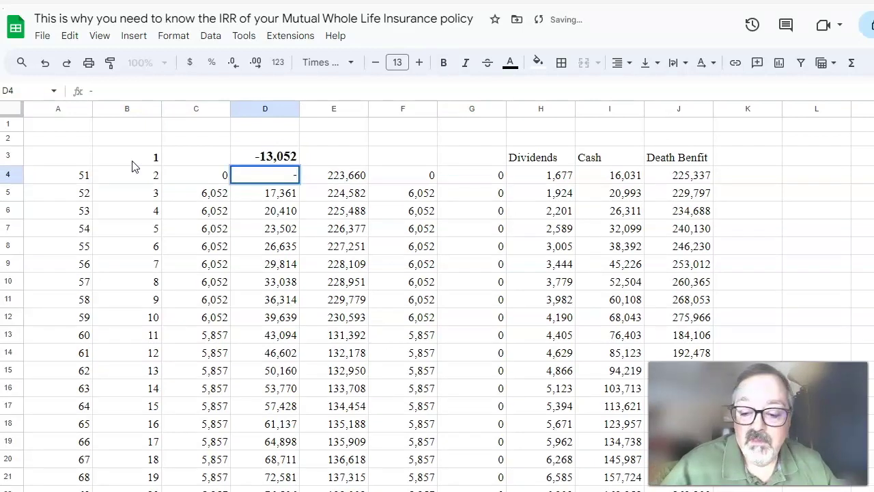
text(9,884)
key(Return)
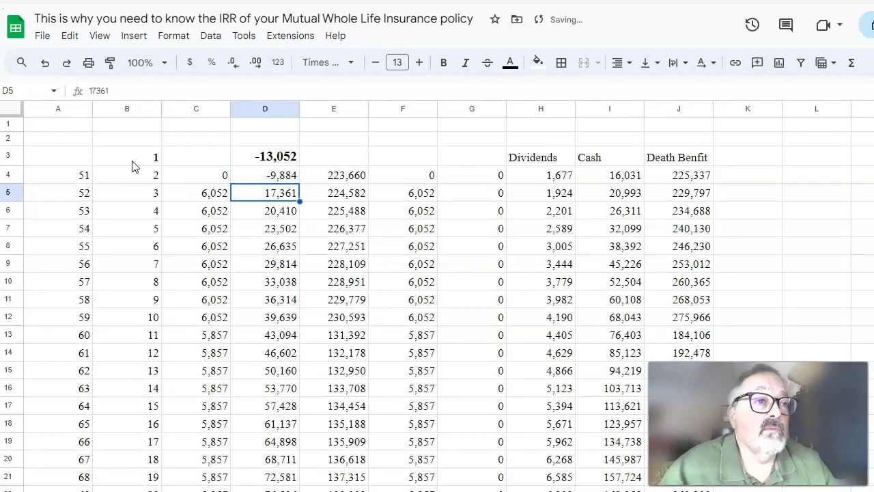
click(249, 110)
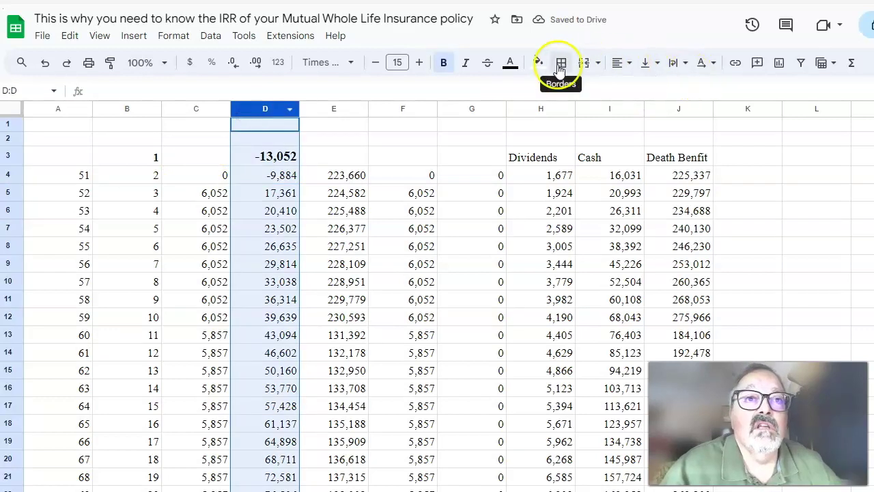
Fill column D with yellow.
click(537, 62)
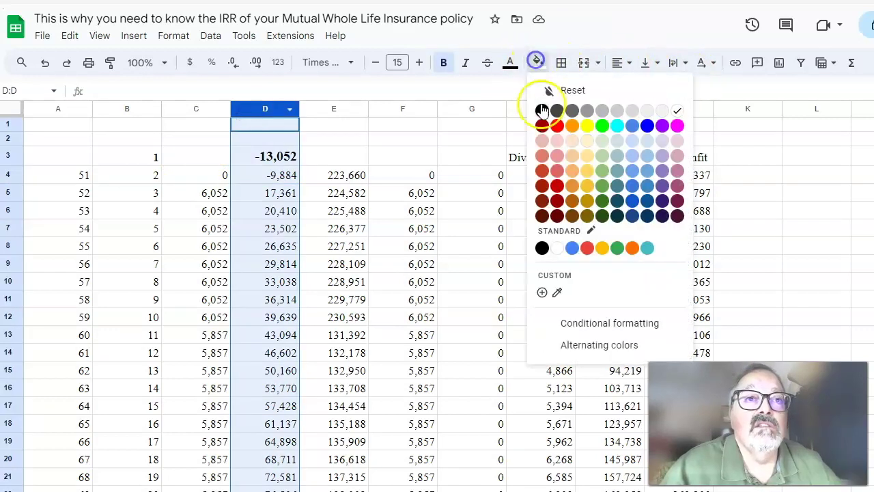
click(586, 125)
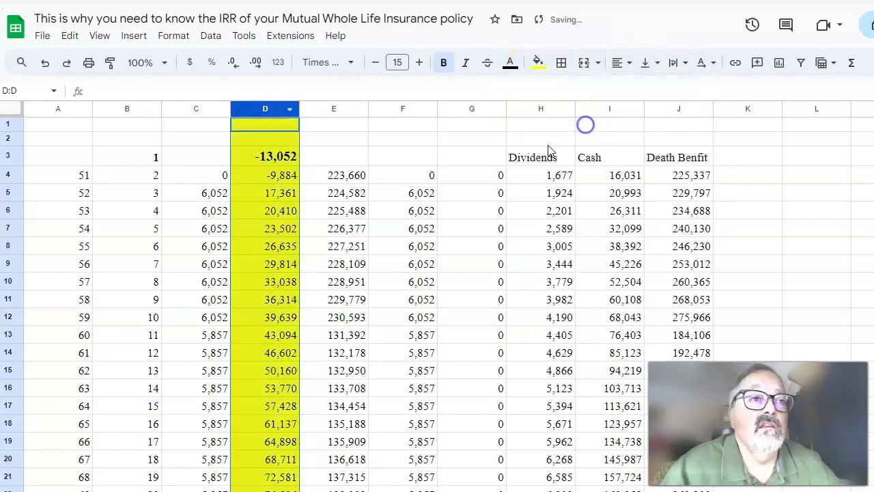
key(Down)
key(Down)
click(268, 175)
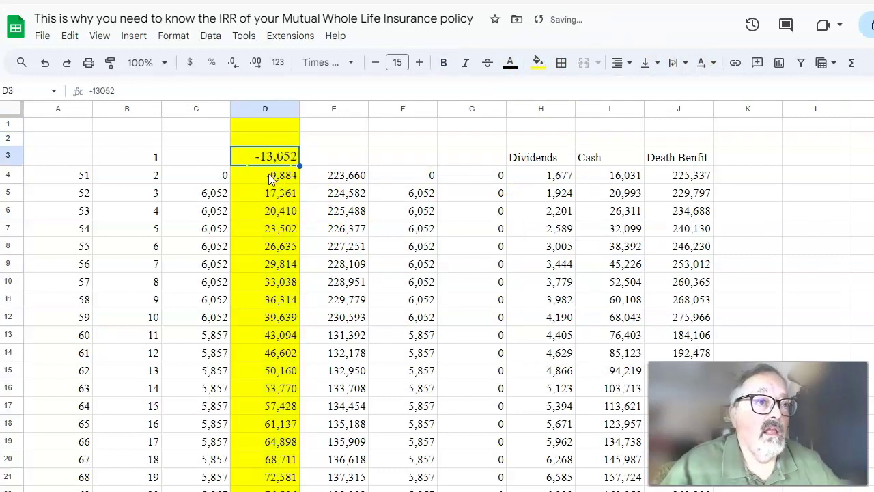
Fill D5:D36 with =-C5 so the premiums show as negative cash flows.
key(Down)
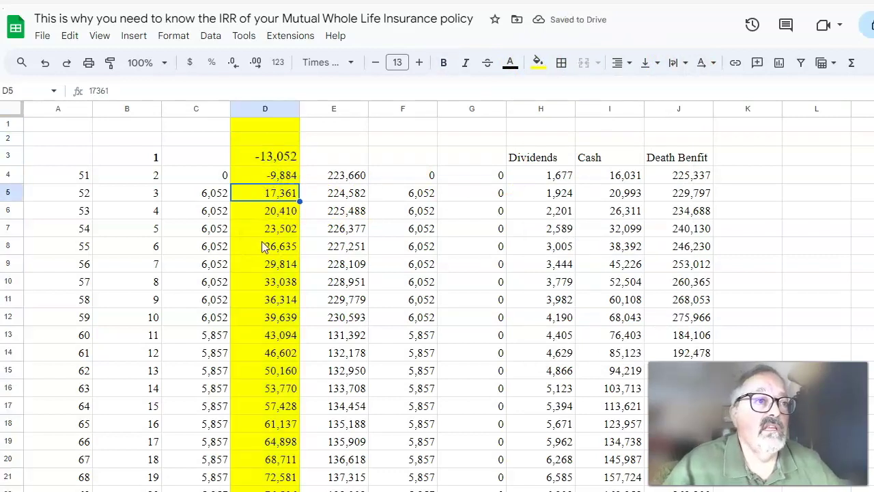
text(=-)
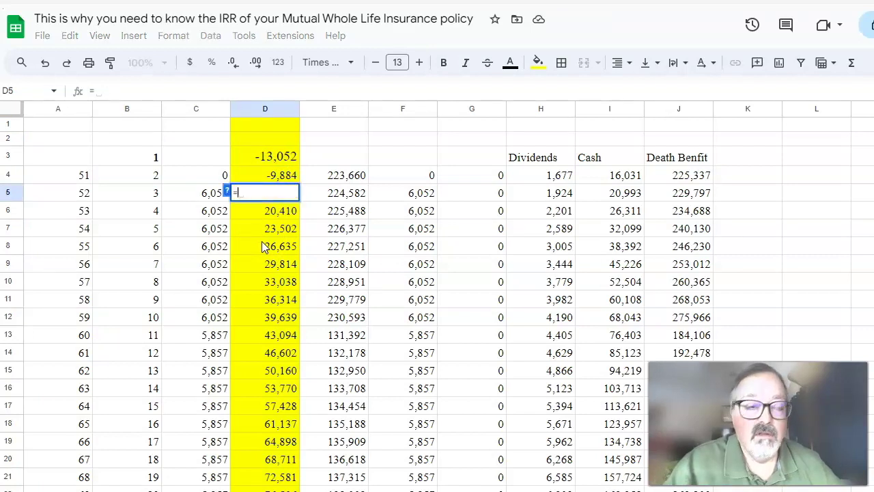
key(Left)
key(Return)
key(Up)
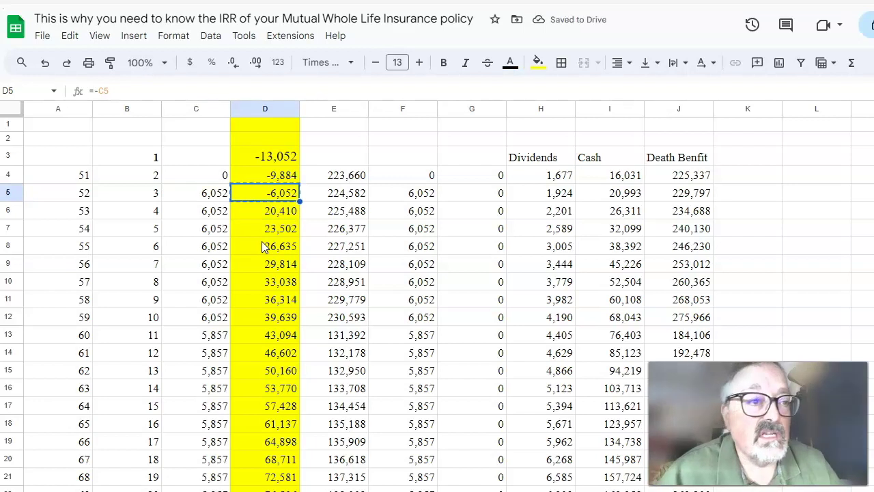
key(ctrl+shift+Down)
key(ctrl+d)
key(Up)
key(Up)
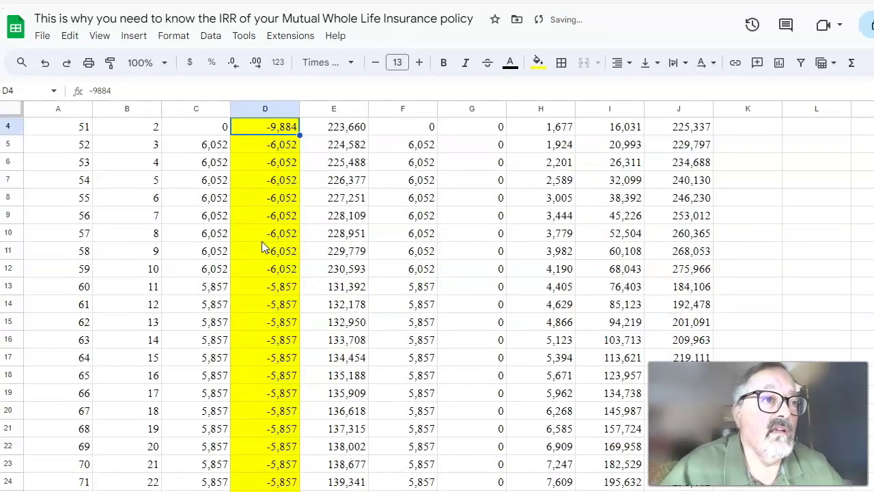
key(Up)
key(Down)
key(Up)
Enter =IRR(D3:D36) in D2, which returns #NUM! for now.
text(=)
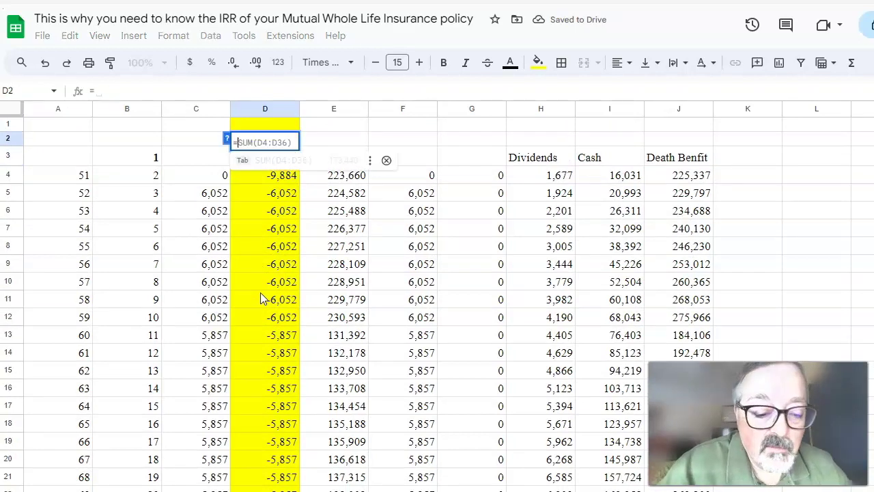
text(irr()
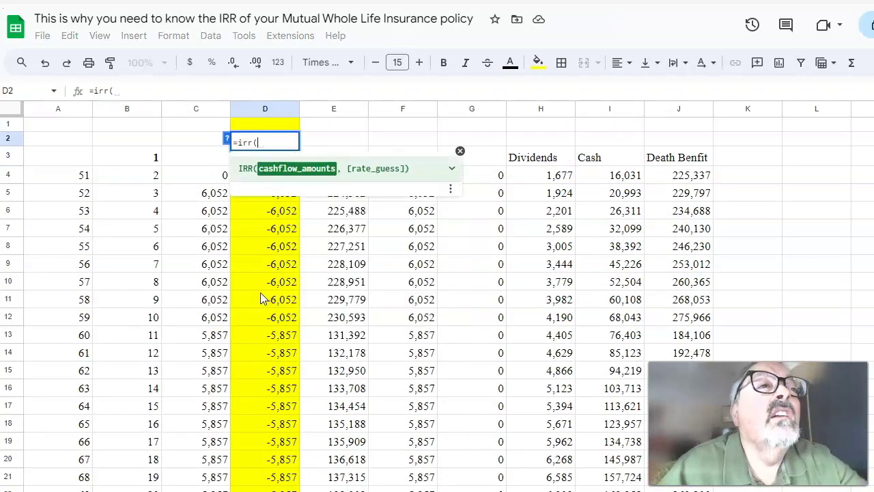
key(Down)
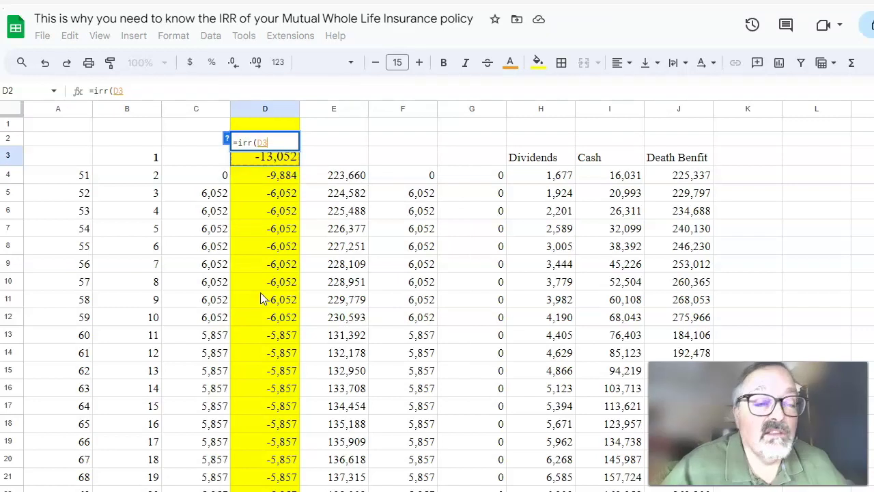
key(ctrl+shift+Down)
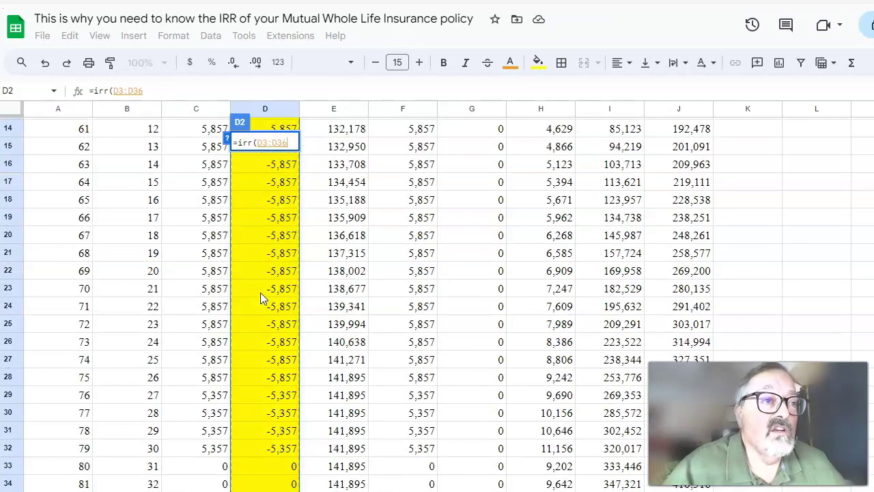
key(Return)
key(Up)
key(Up)
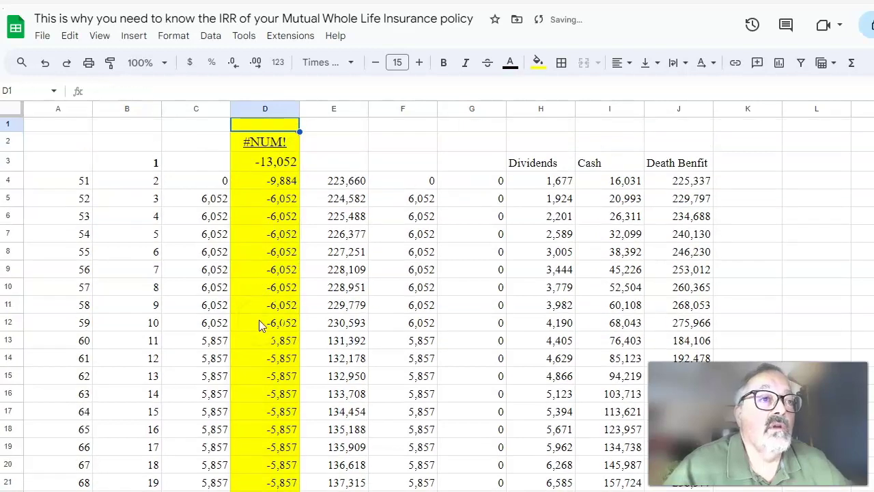
key(Down)
click(265, 287)
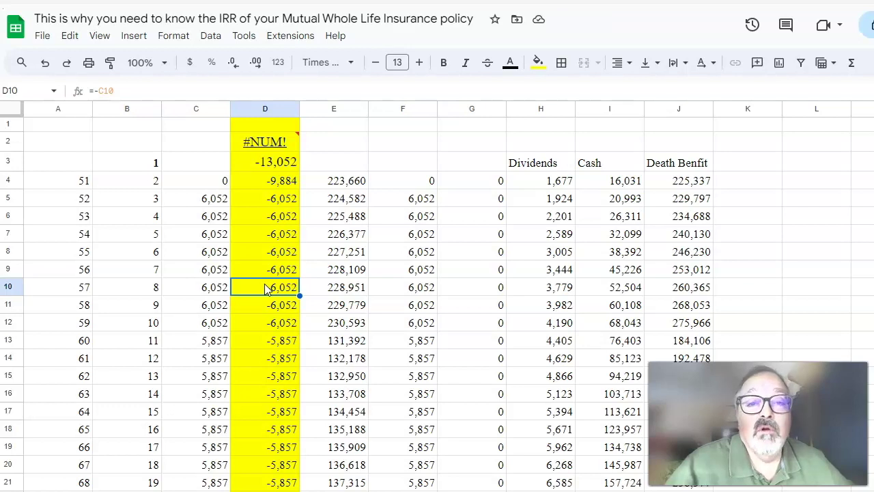
Set D36 to =J36 so the 440,865 death benefit resolves the IRR to 4.15%.
key(ctrl+Down)
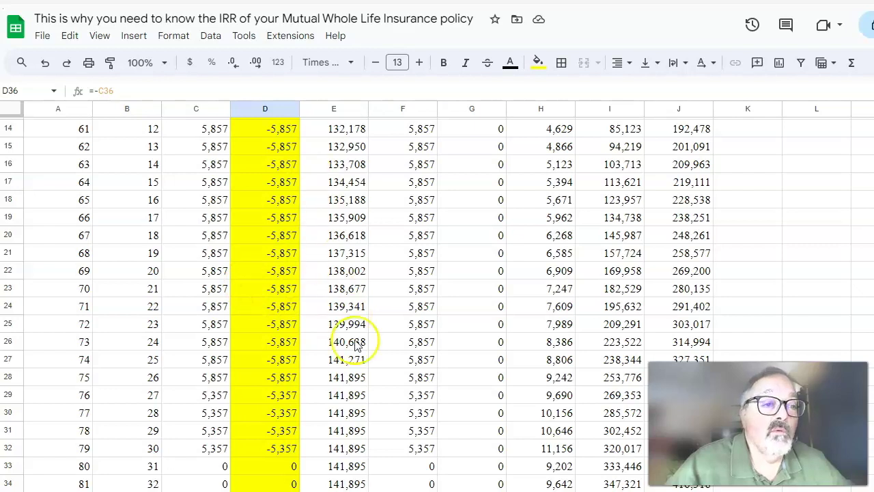
key(Down)
key(Down)
key(Down)
key(Down)
key(Down)
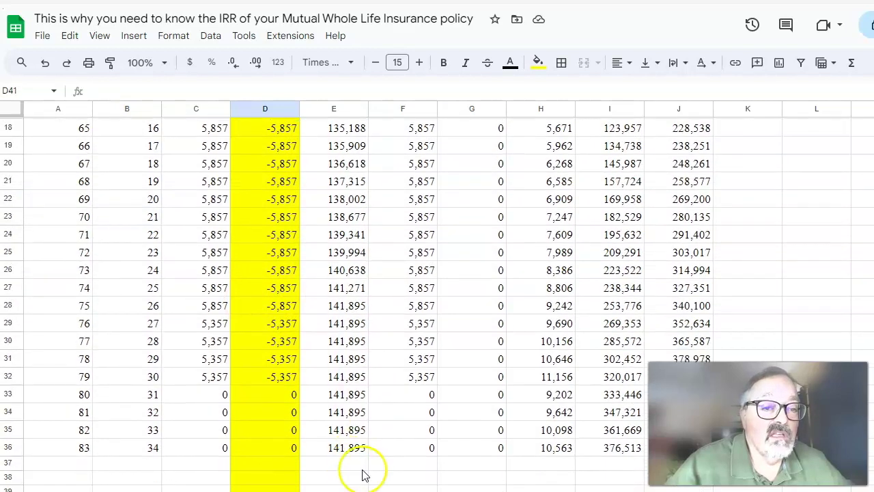
click(268, 447)
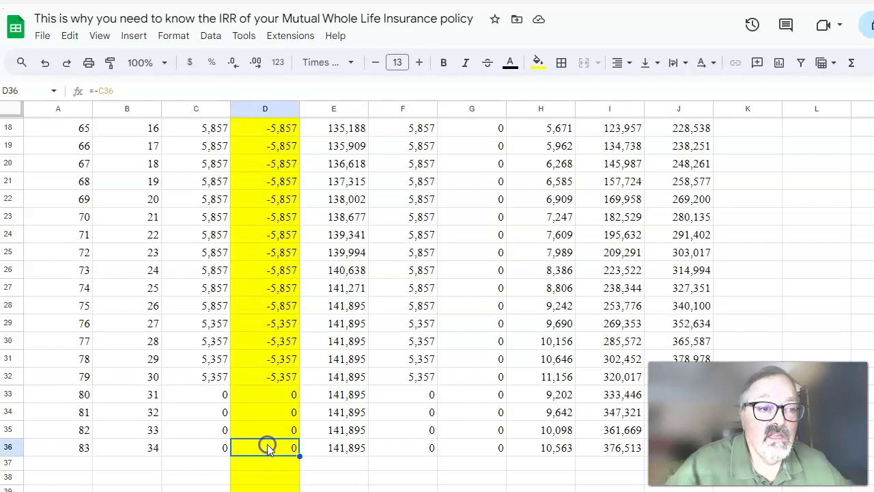
text(=)
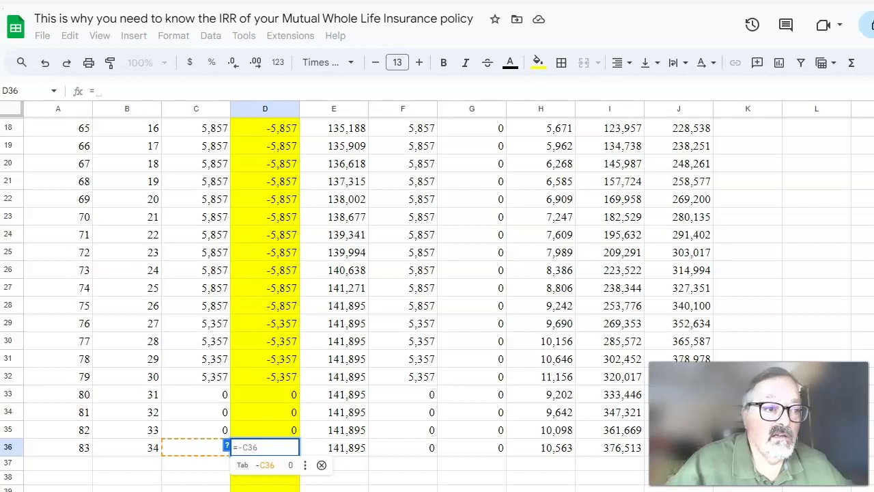
click(623, 450)
key(Right)
key(Right)
key(Left)
key(Return)
key(Up)
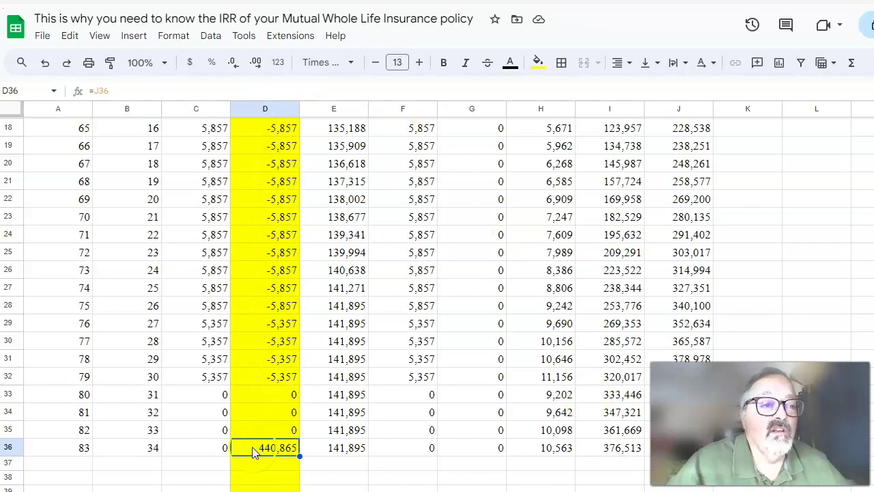
key(ctrl+Up)
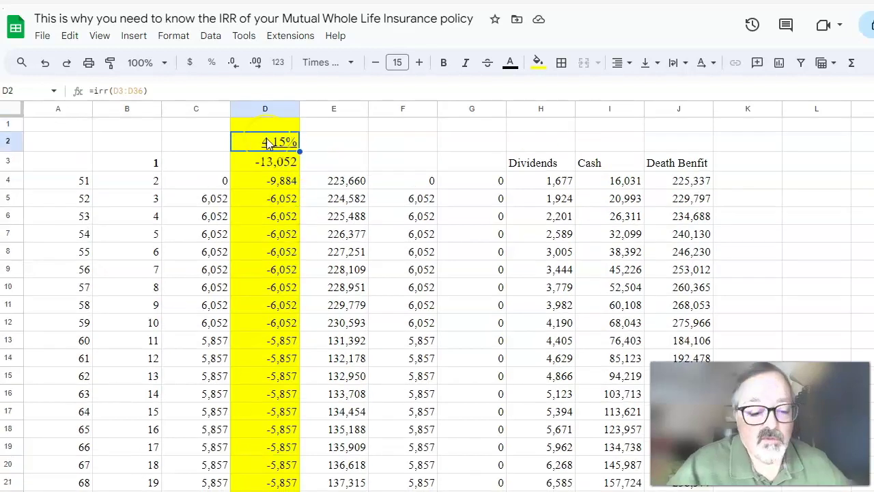
Bold the 4.15% IRR result in D2.
key(ctrl+b)
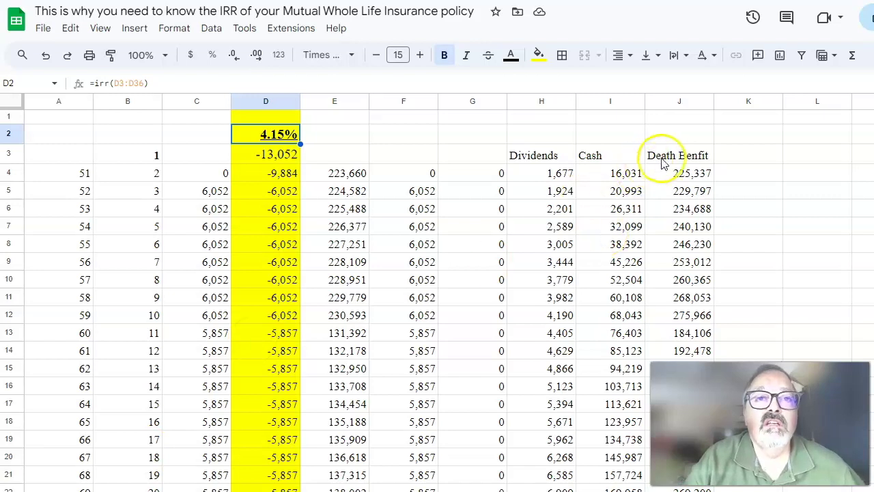
Insert the missing 'e' to fix the J3 header to 'Death Benefit', then bold it.
double_click(687, 155)
click(696, 154)
text(e)
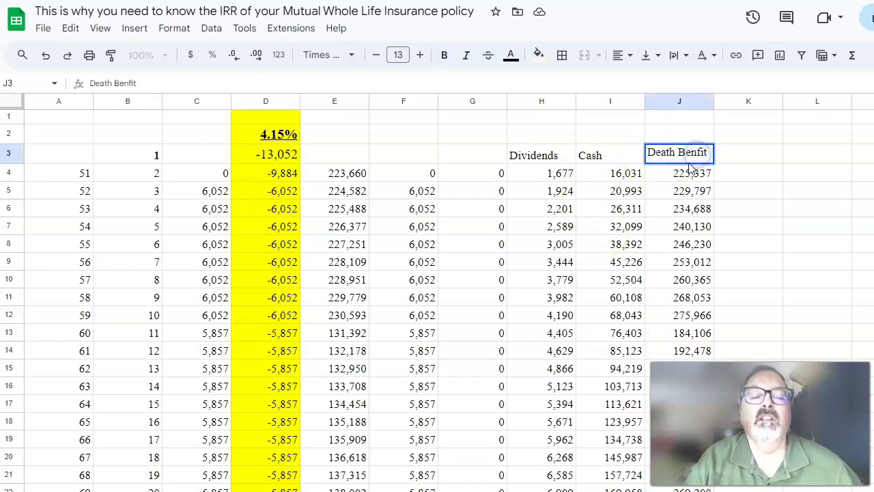
key(Return)
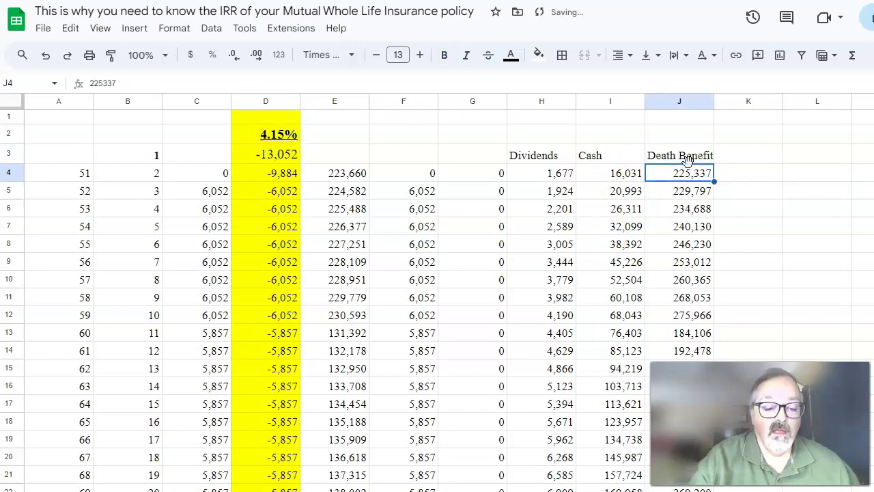
click(688, 157)
key(ctrl+b)
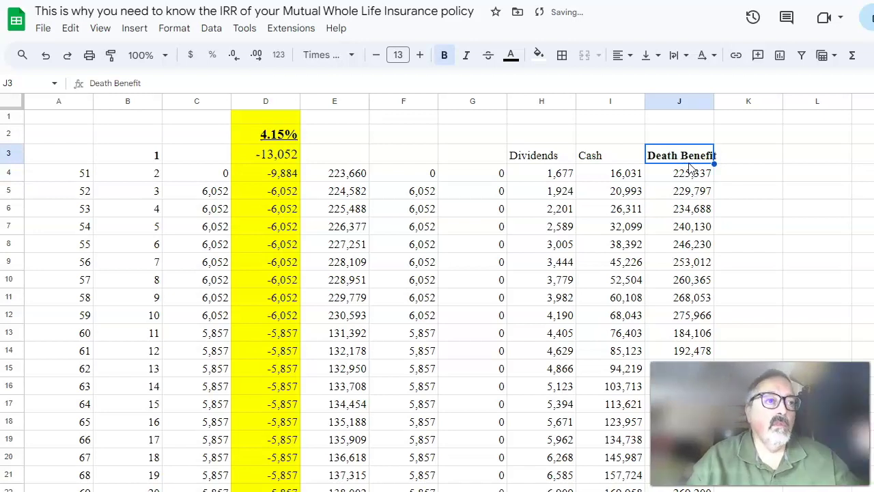